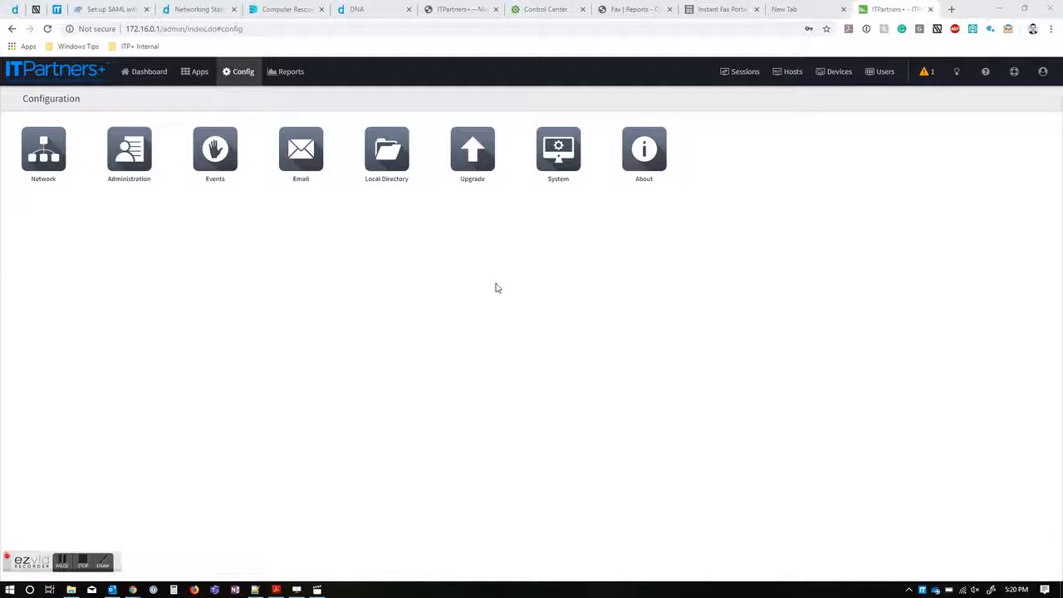
Look over the dashboard and the installed apps, and check the WAN Failover app's interface status
left_click(137, 73)
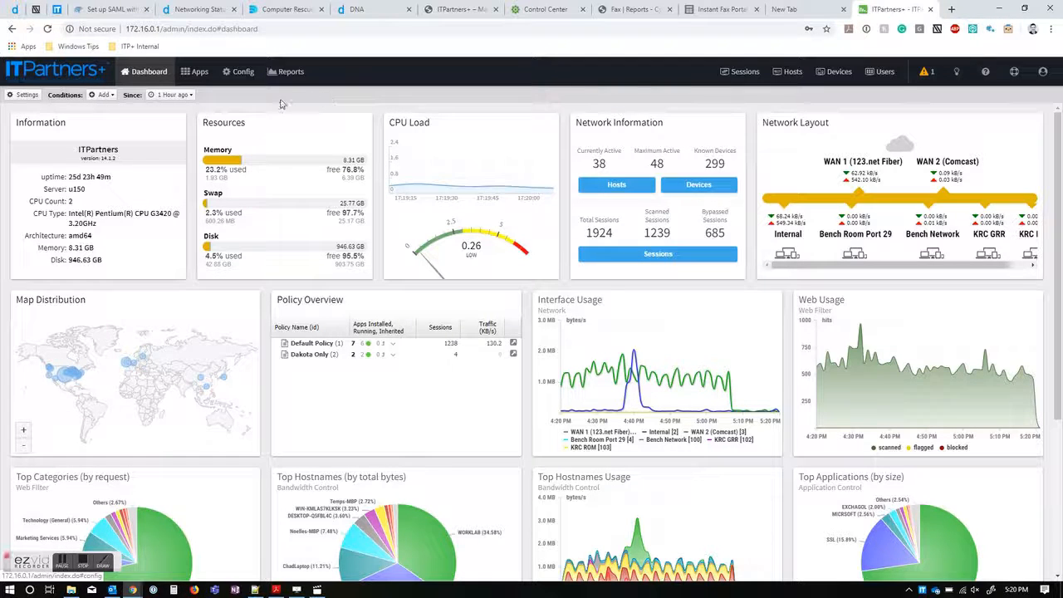
left_click(239, 73)
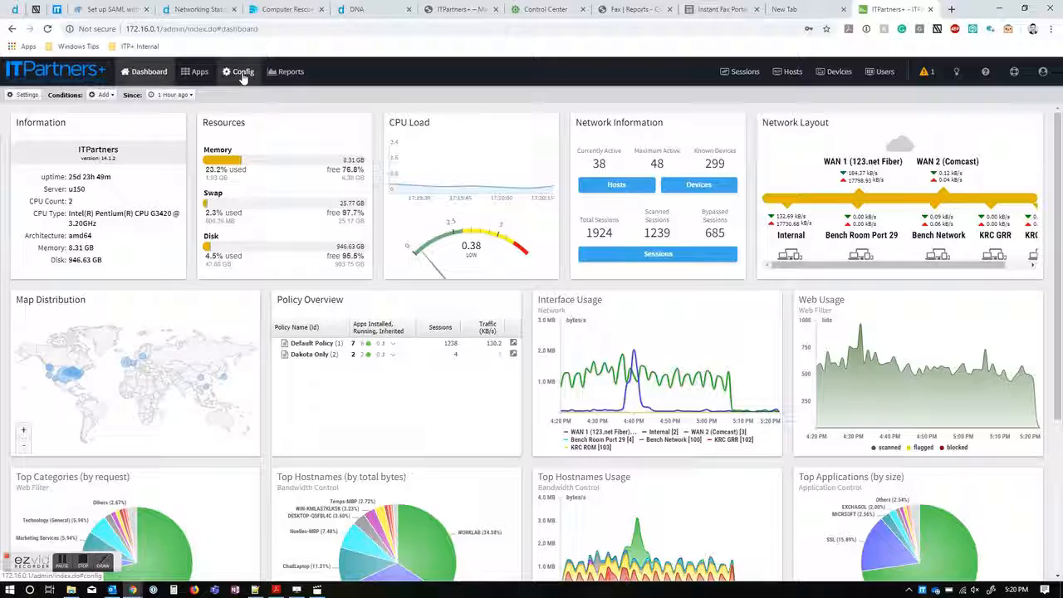
left_click(197, 73)
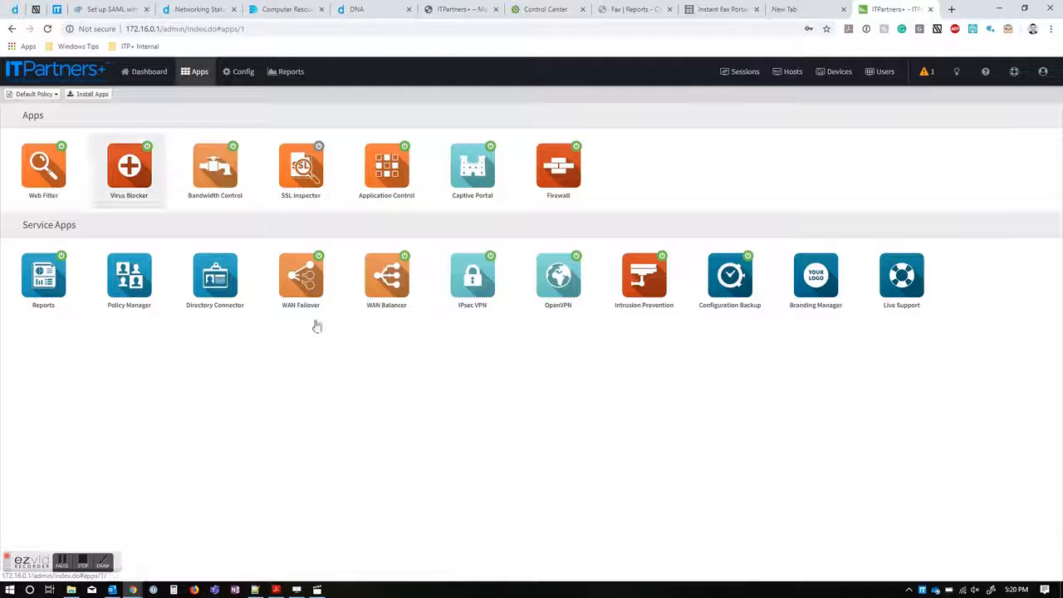
left_click(299, 279)
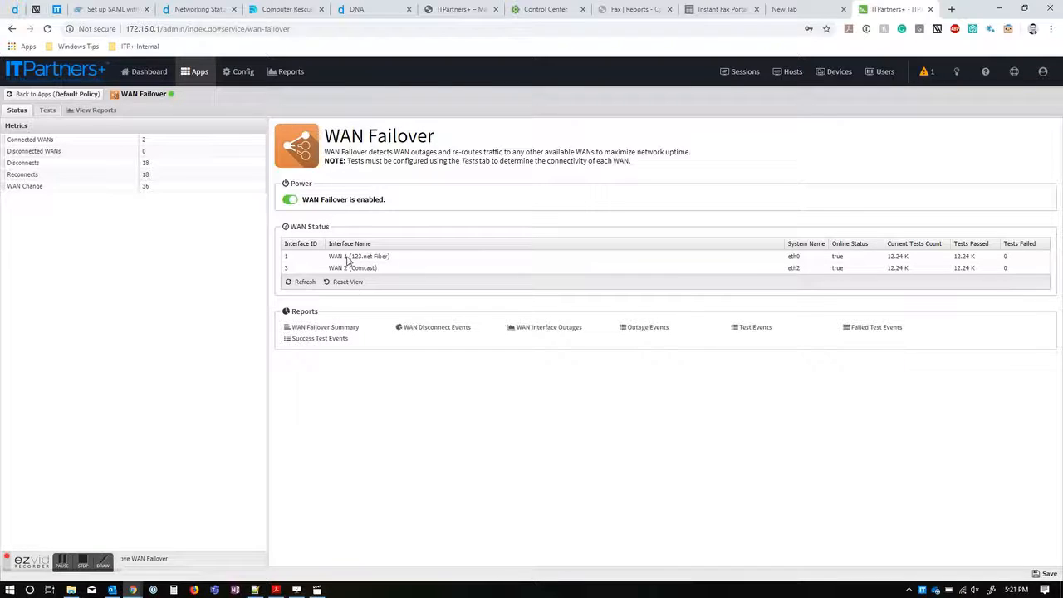
Examine the network interface configuration to see which interfaces are set up as WANs
left_click(149, 72)
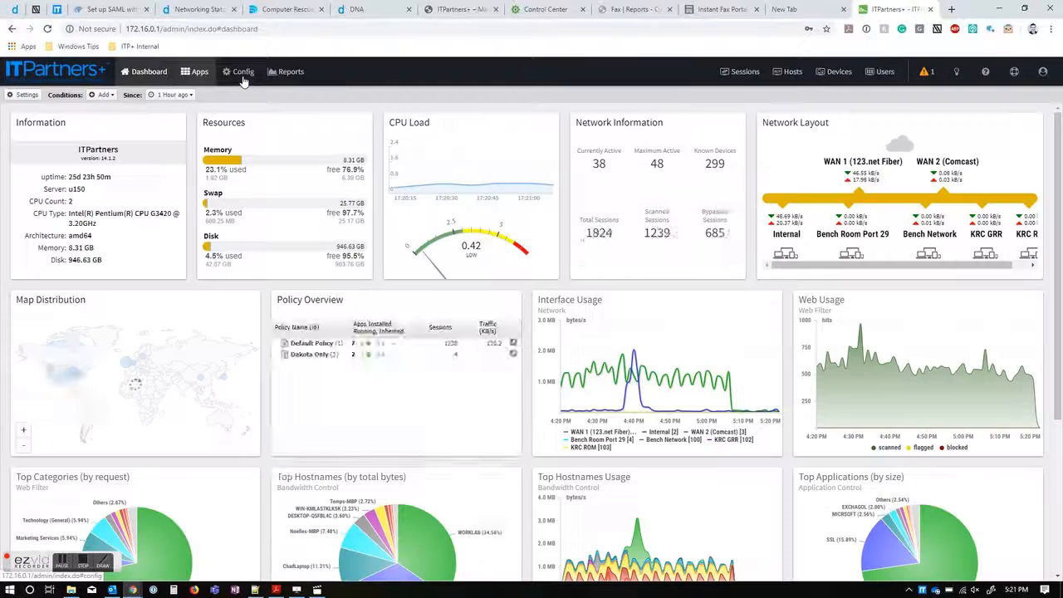
left_click(243, 74)
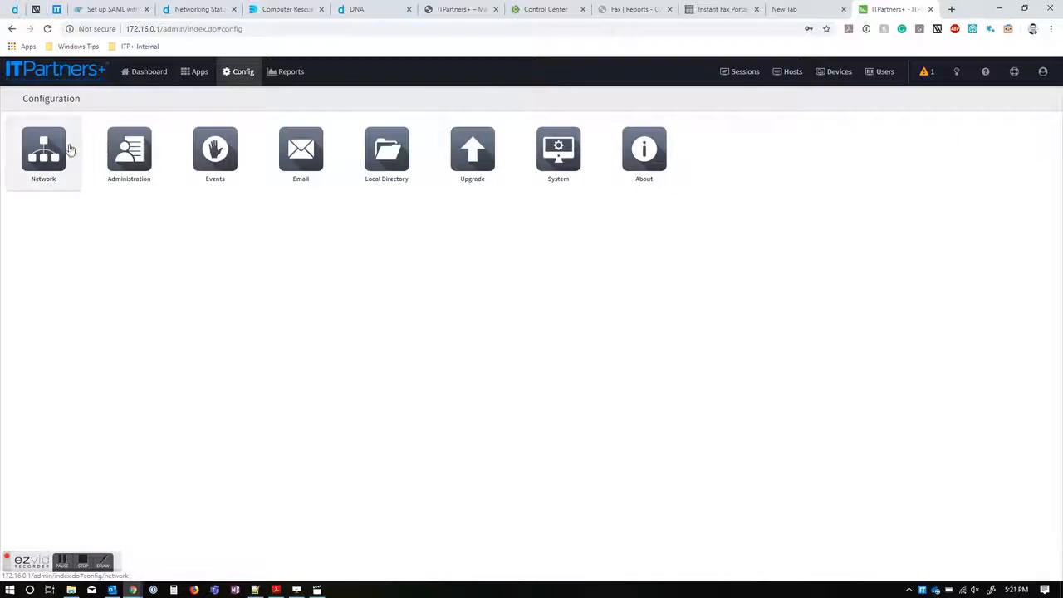
left_click(45, 151)
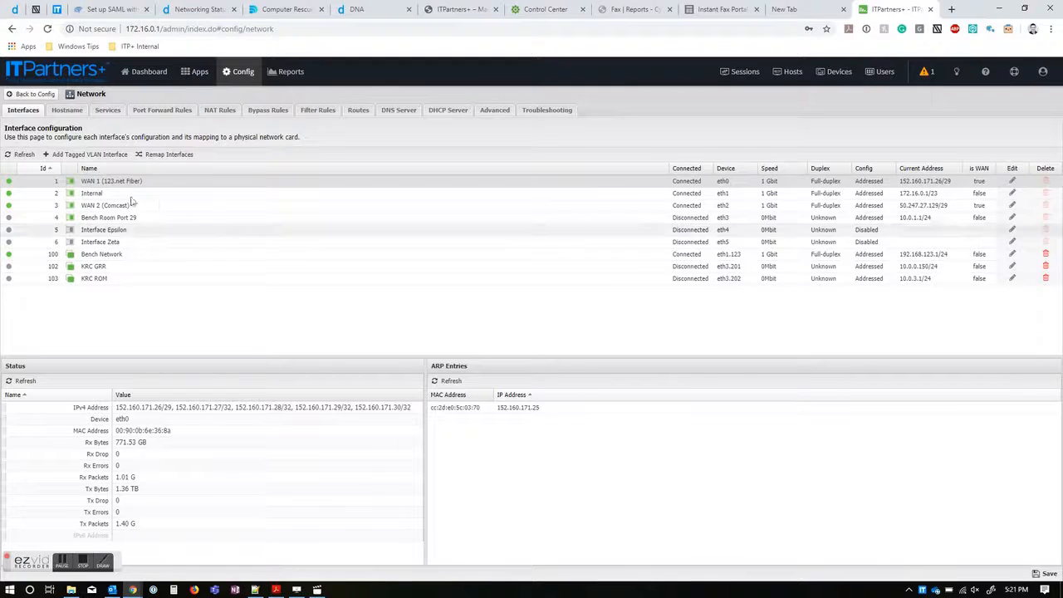
Open the WAN 1 (123.net Fiber) failure detection test of WAN Failover for editing
left_click(196, 74)
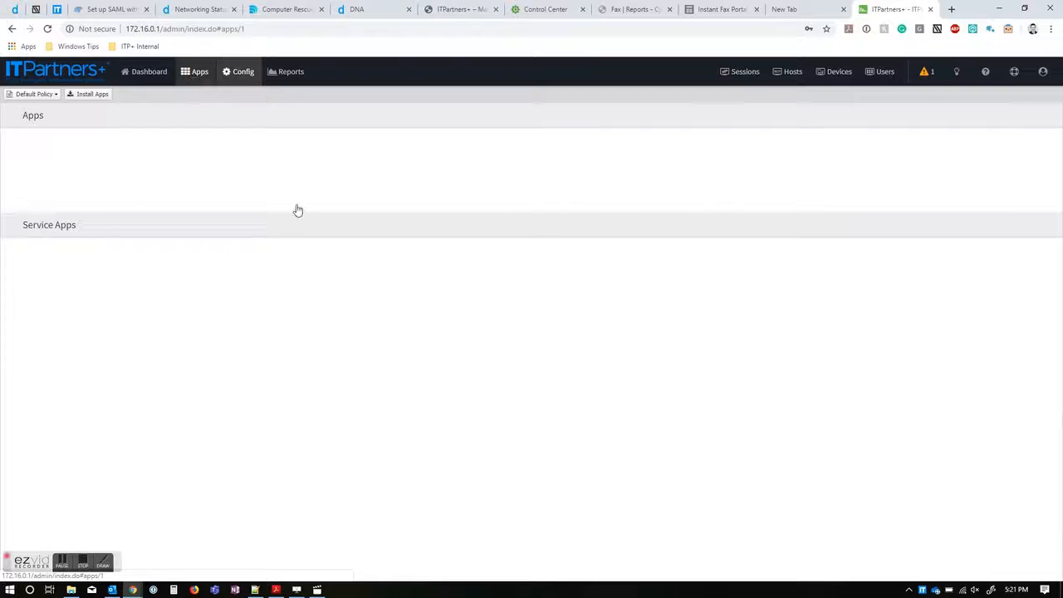
left_click(303, 282)
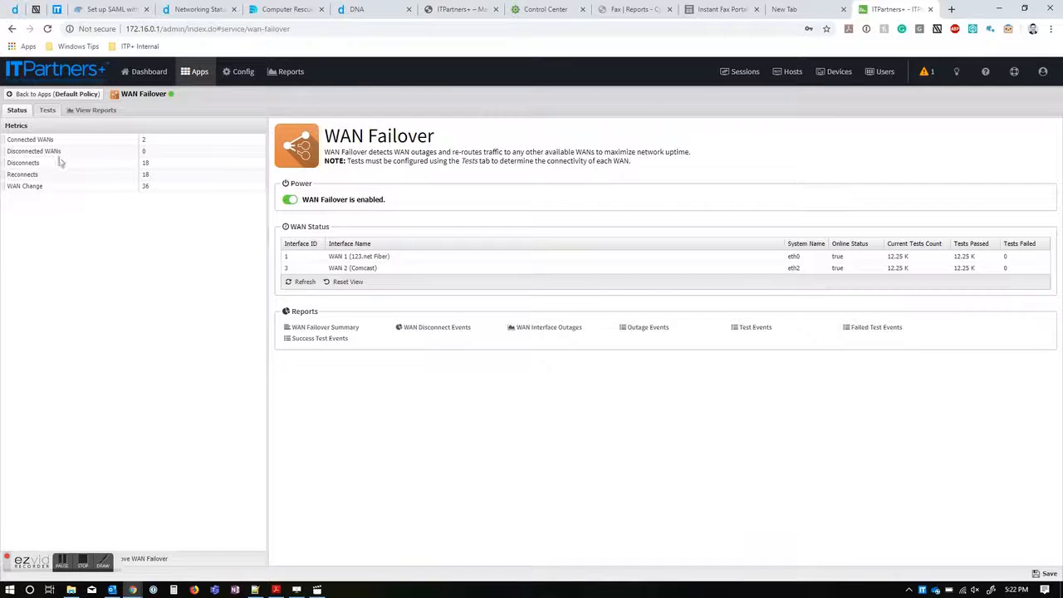
left_click(47, 111)
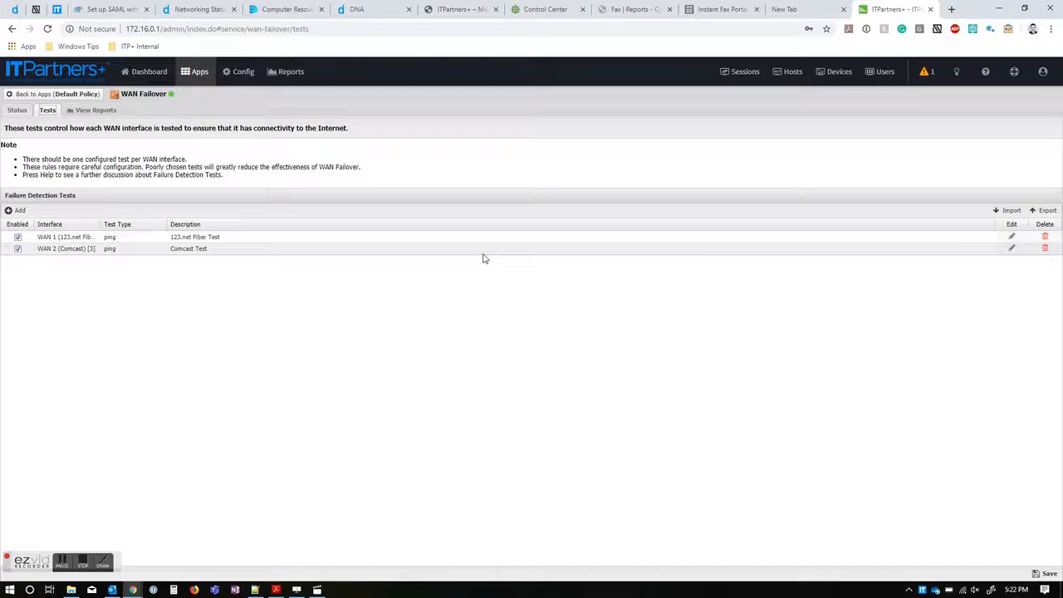
left_click(1012, 239)
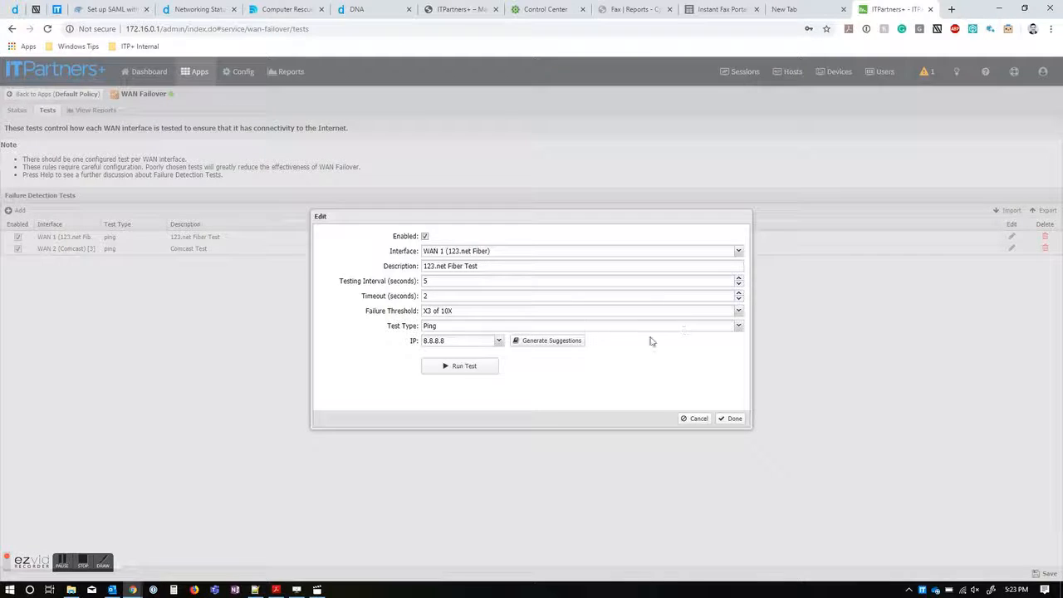
Try the HTTP test type for the WAN 1 failure detection test, and switch it back to Ping
left_click(737, 327)
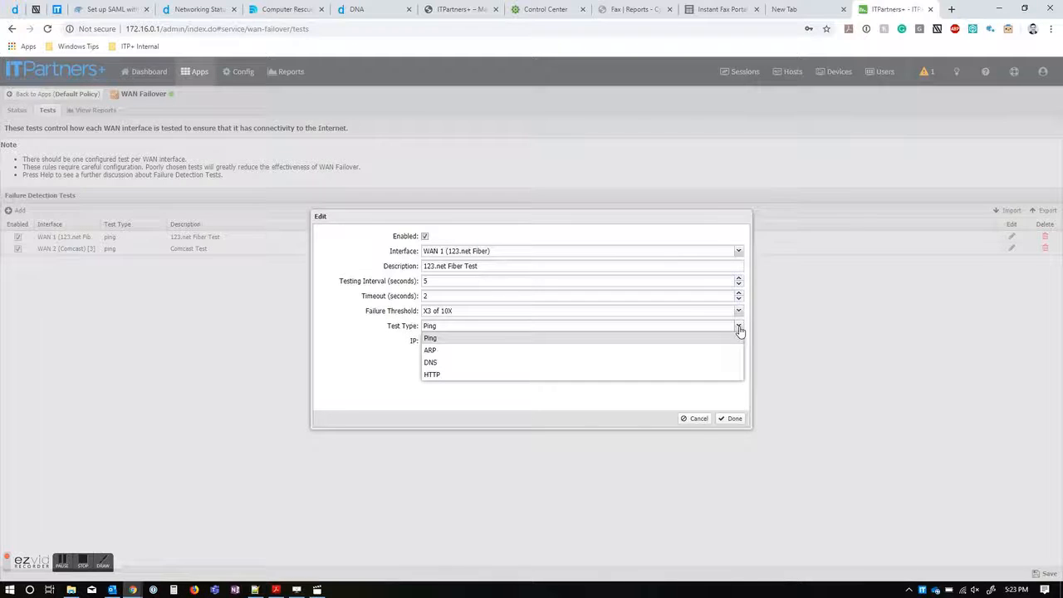
left_click(455, 374)
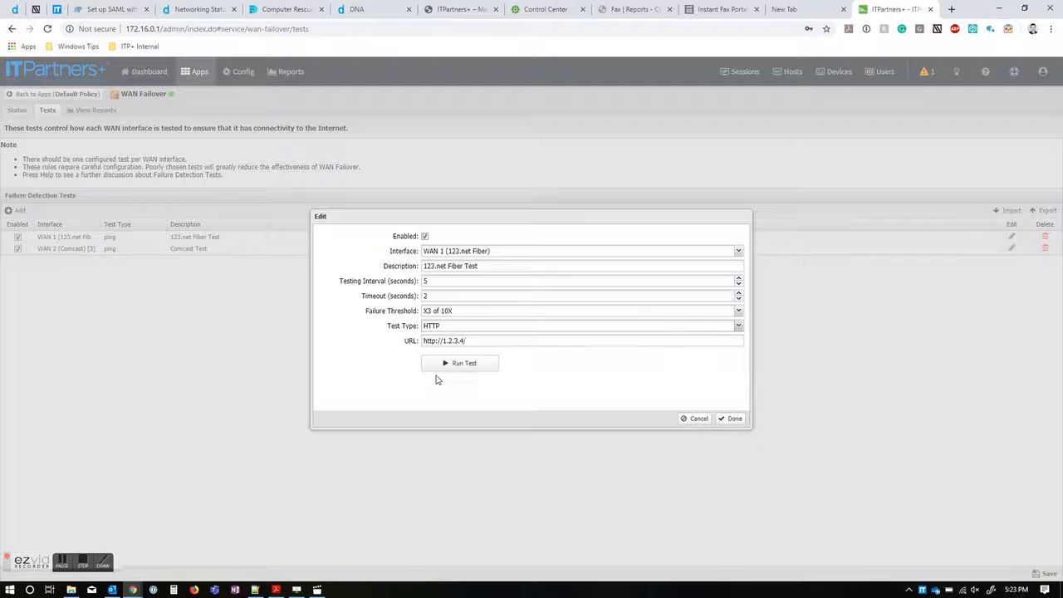
left_click(738, 327)
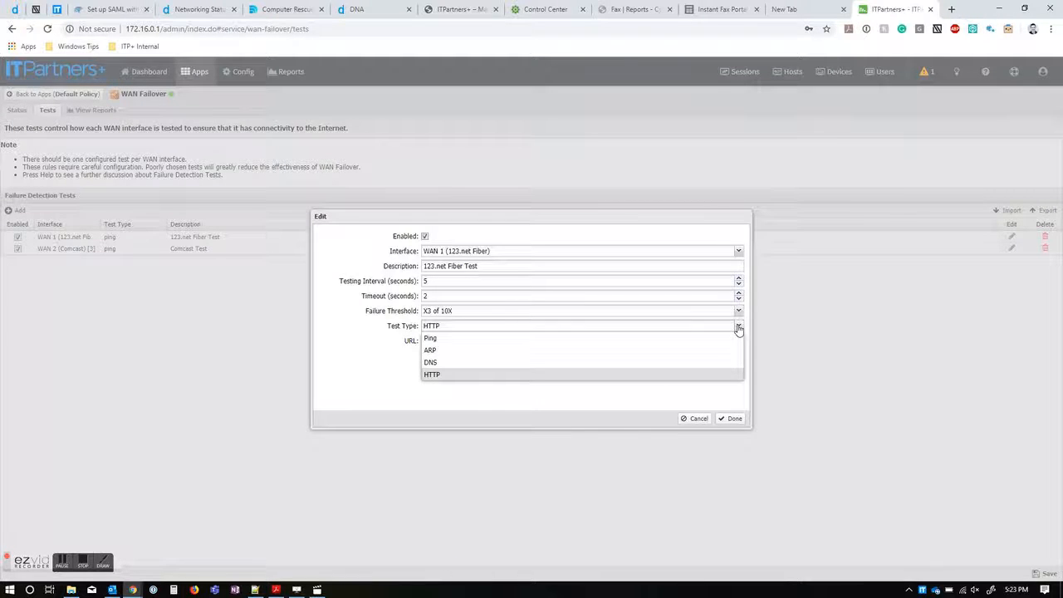
left_click(441, 376)
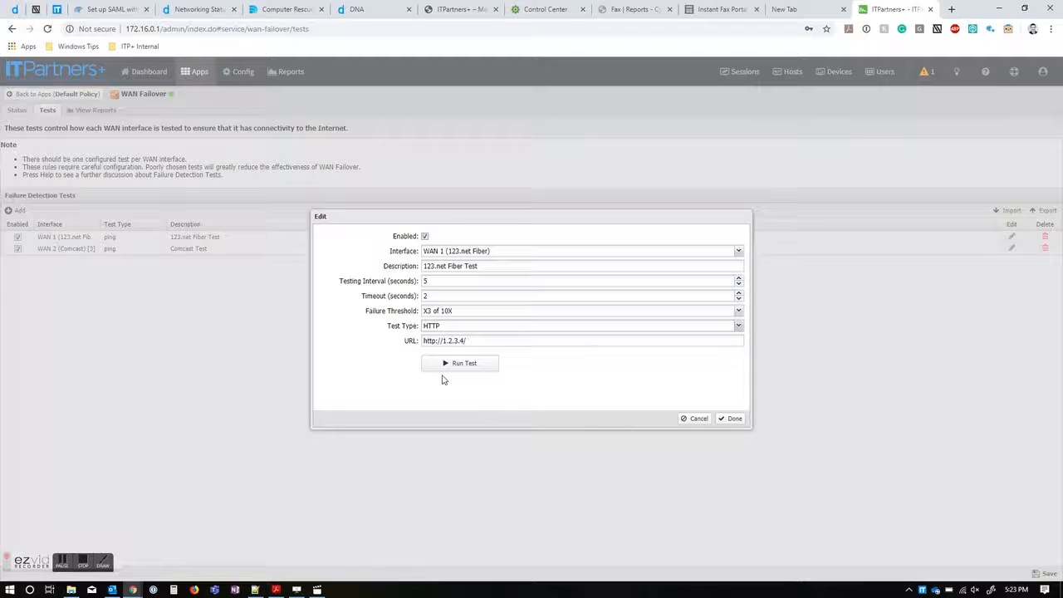
left_click(738, 327)
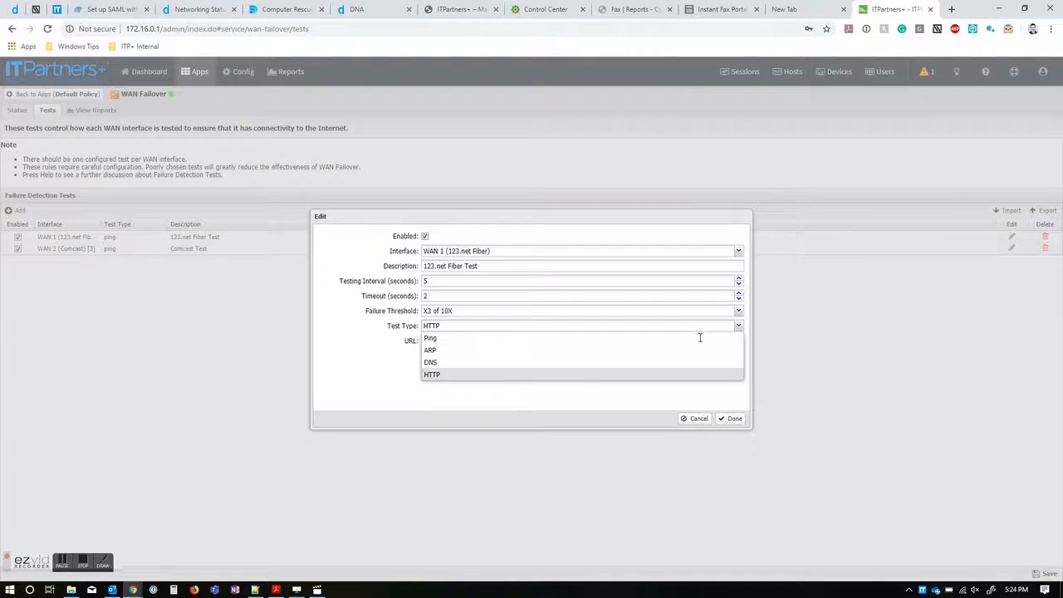
left_click(444, 338)
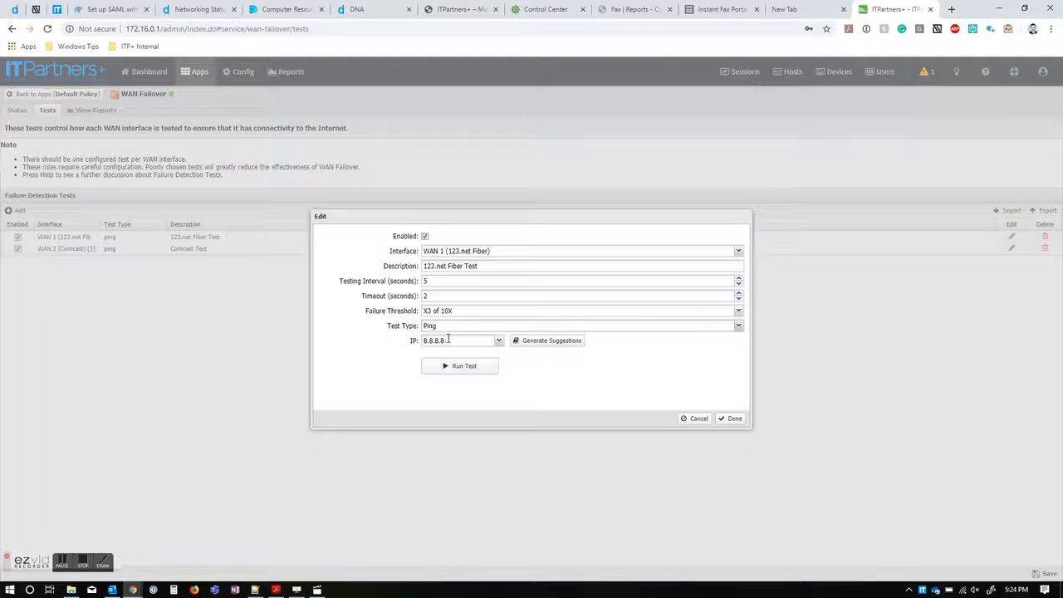
Run the WAN 1 ping test against 8.8.8.8, and leave the test's settings without saving
left_click(459, 370)
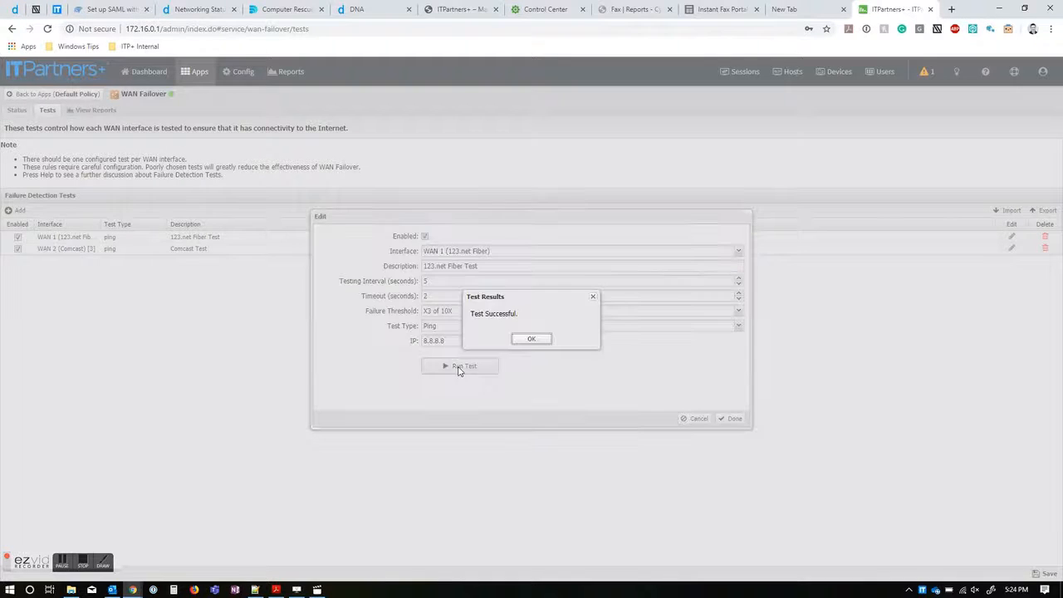
left_click(531, 340)
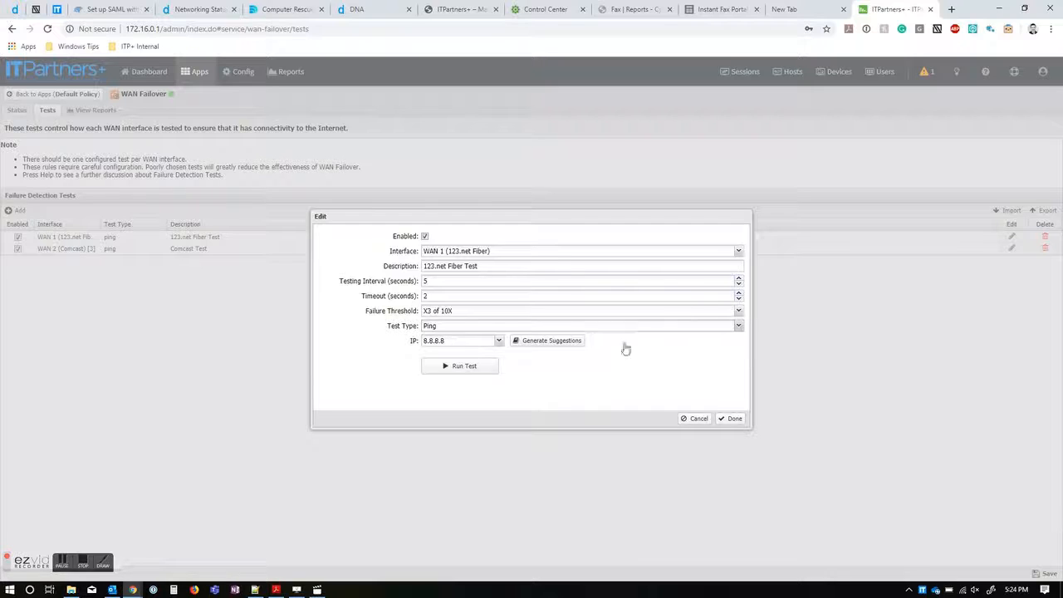
left_click(696, 419)
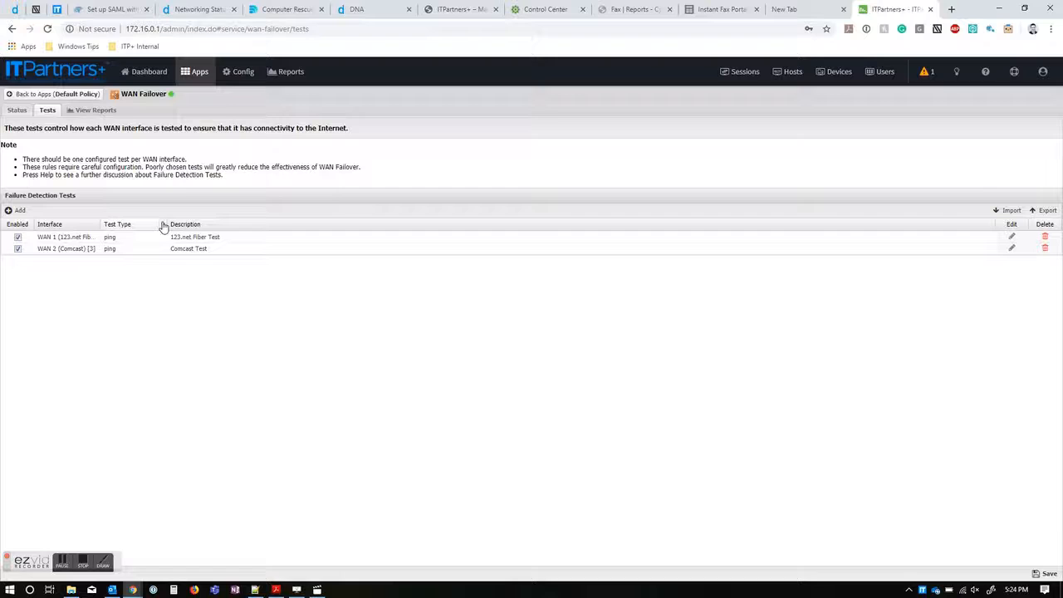
Check the WAN interfaces again in the network configuration
left_click(145, 72)
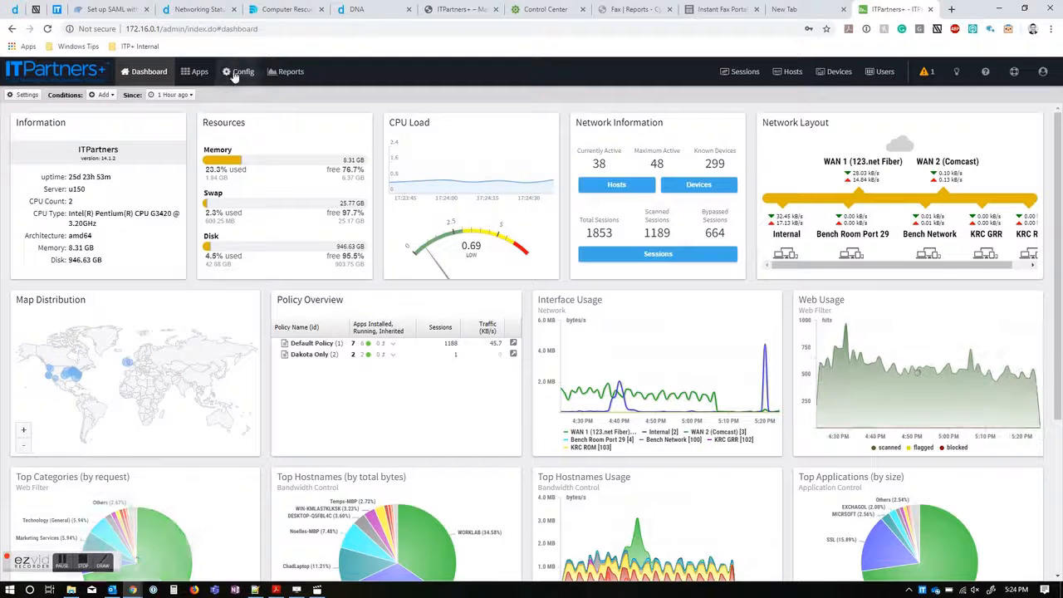
left_click(238, 73)
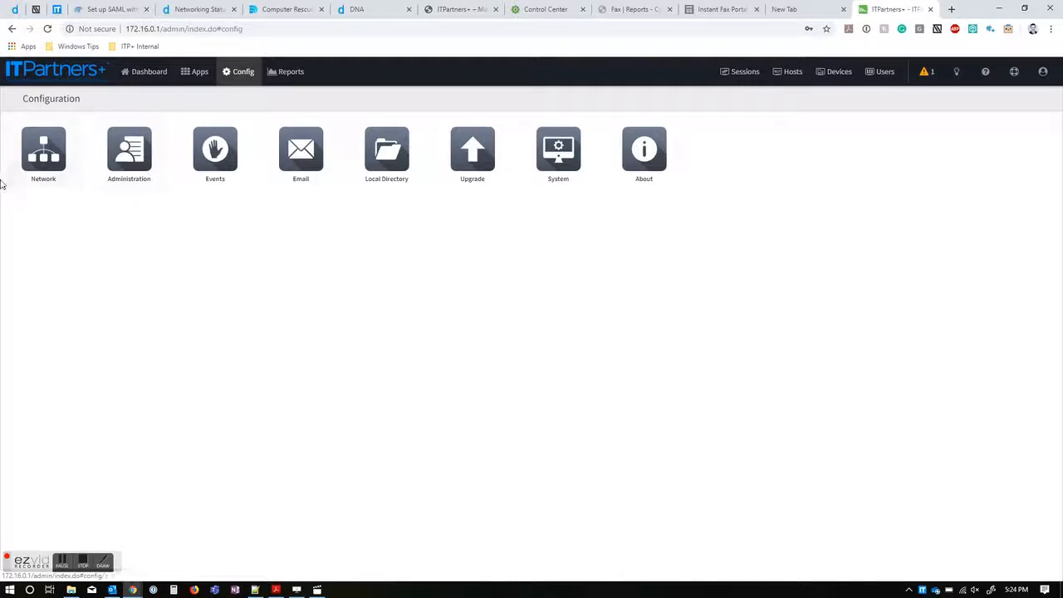
left_click(52, 154)
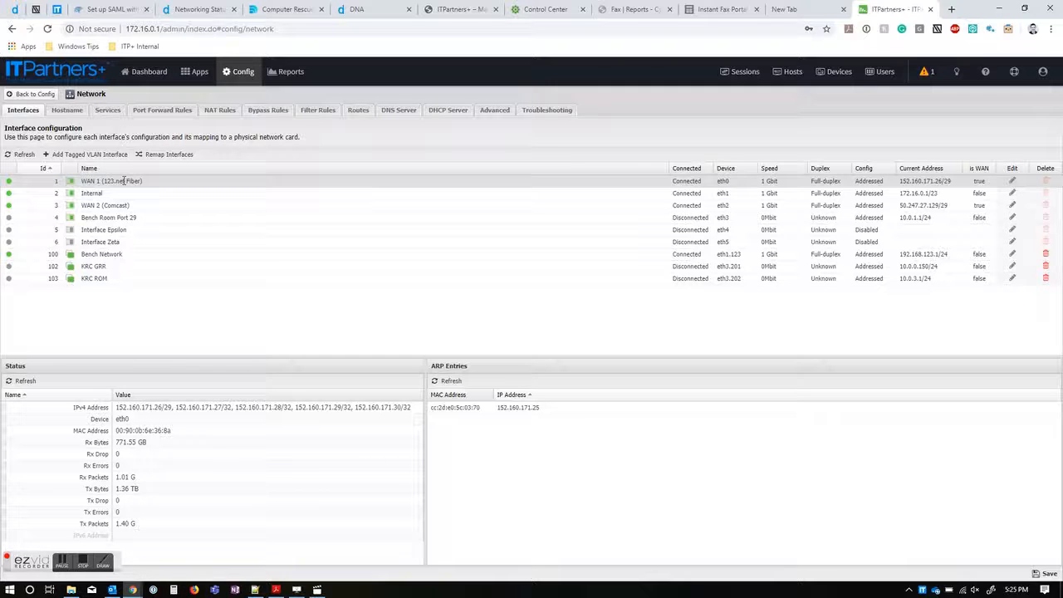
Review the WAN Failover status and its list of failure detection tests
left_click(199, 72)
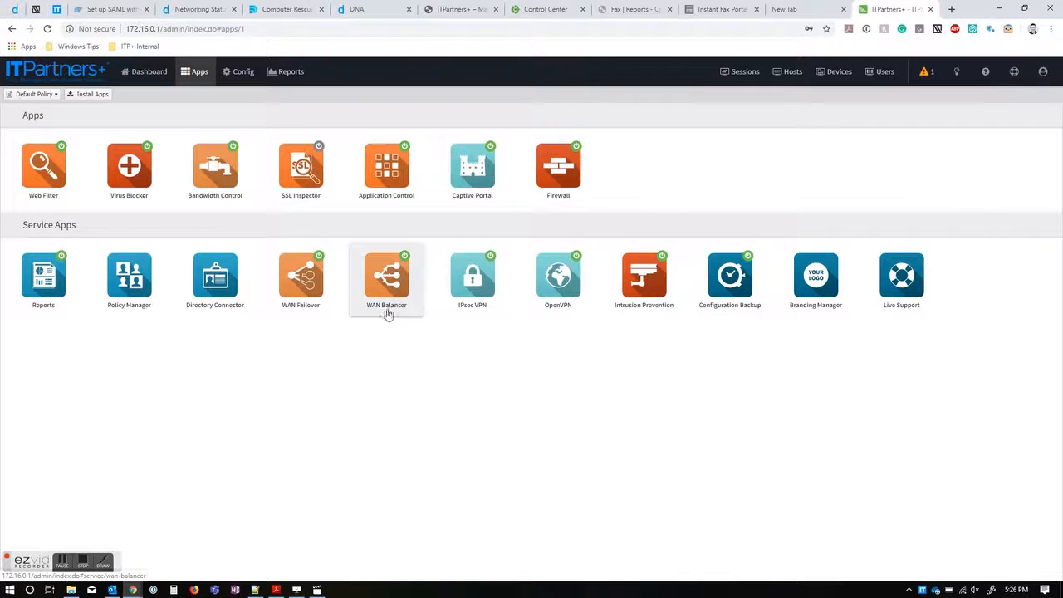
left_click(305, 285)
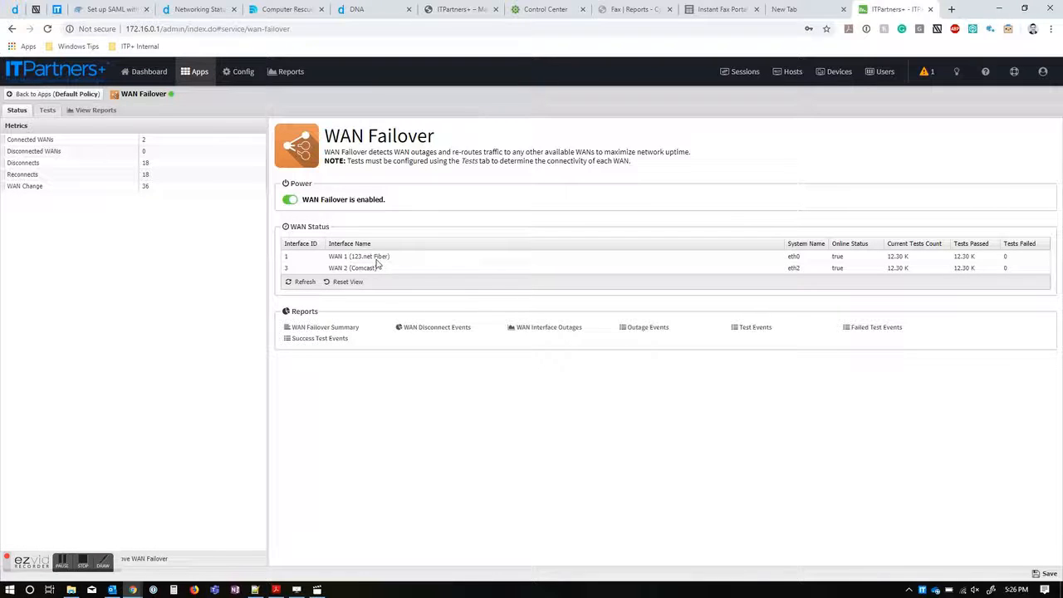
left_click(50, 113)
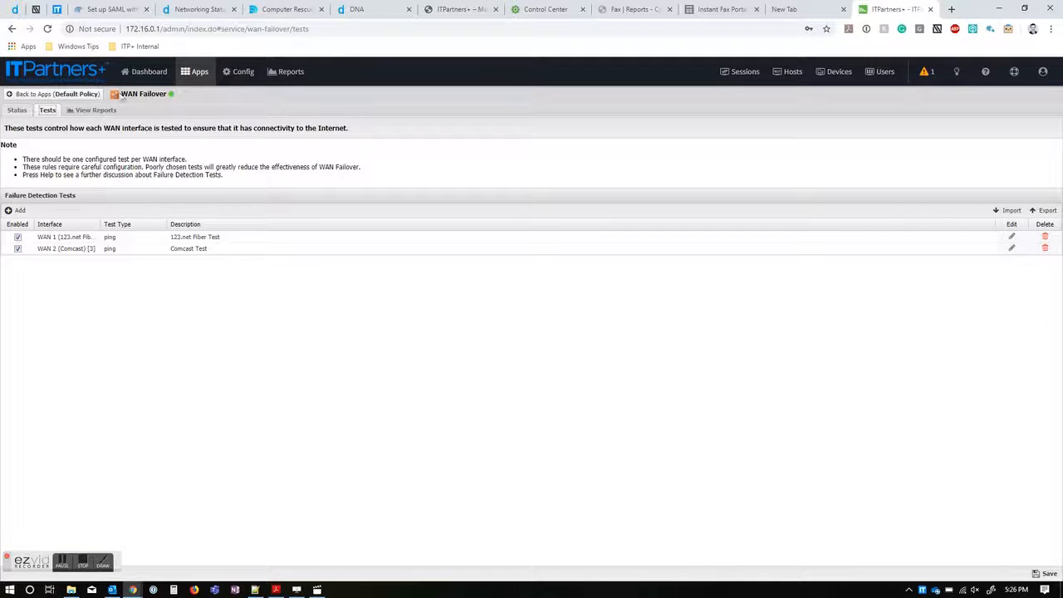
Review the WAN Balancer status and the traffic allocation weights of its WAN interfaces
left_click(60, 94)
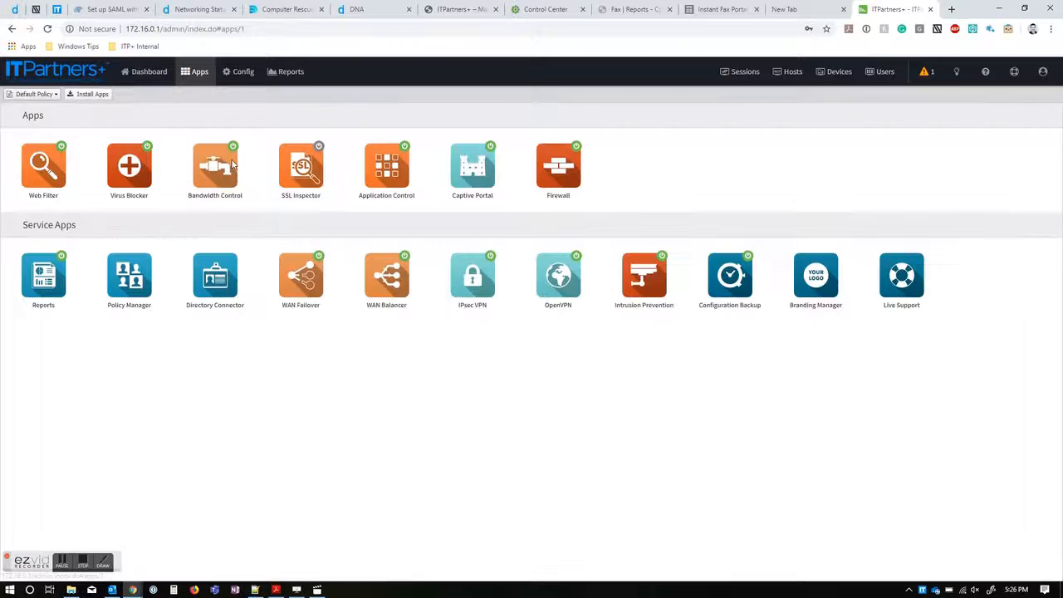
left_click(388, 278)
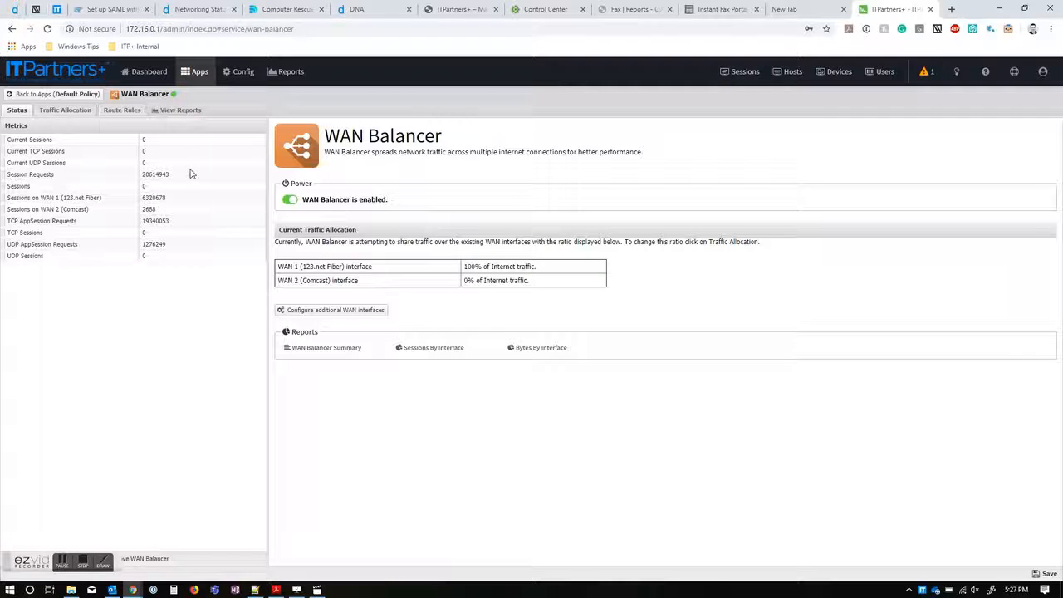
left_click(68, 115)
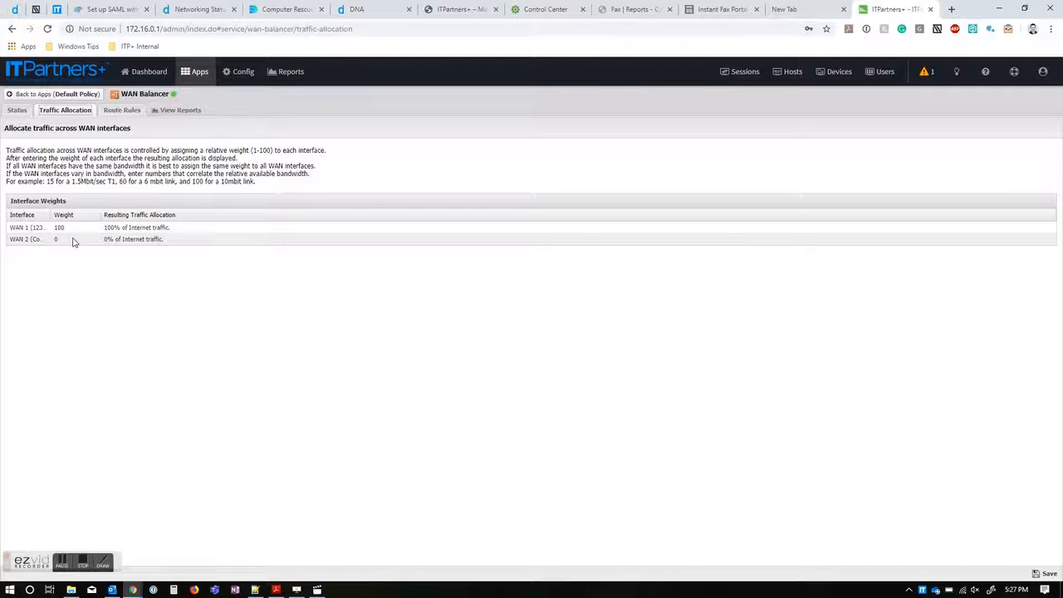
Start a new WAN Balancer route rule with the description "Guest Network"
left_click(120, 111)
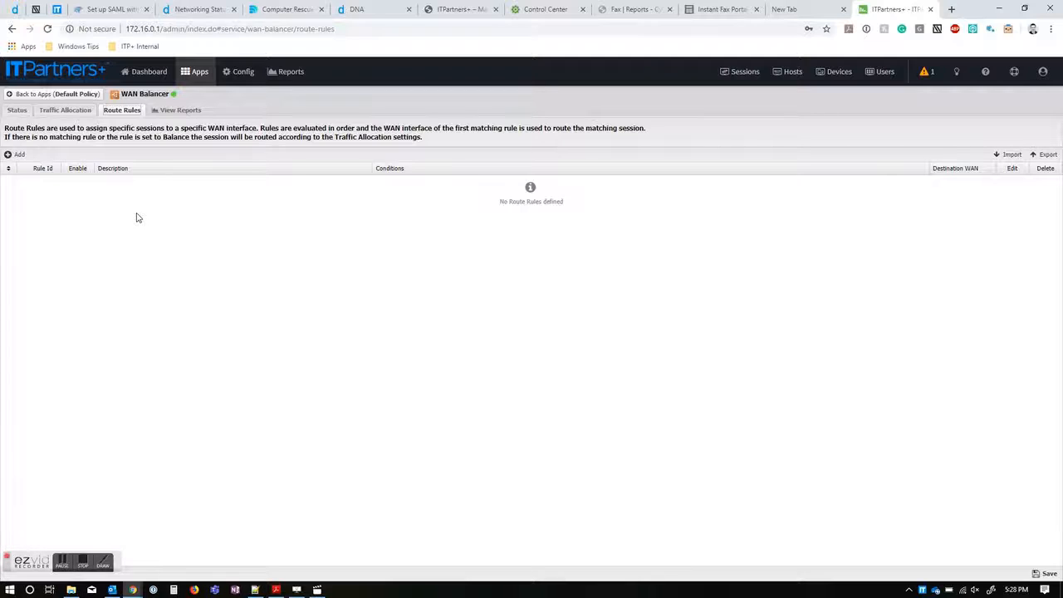
left_click(18, 156)
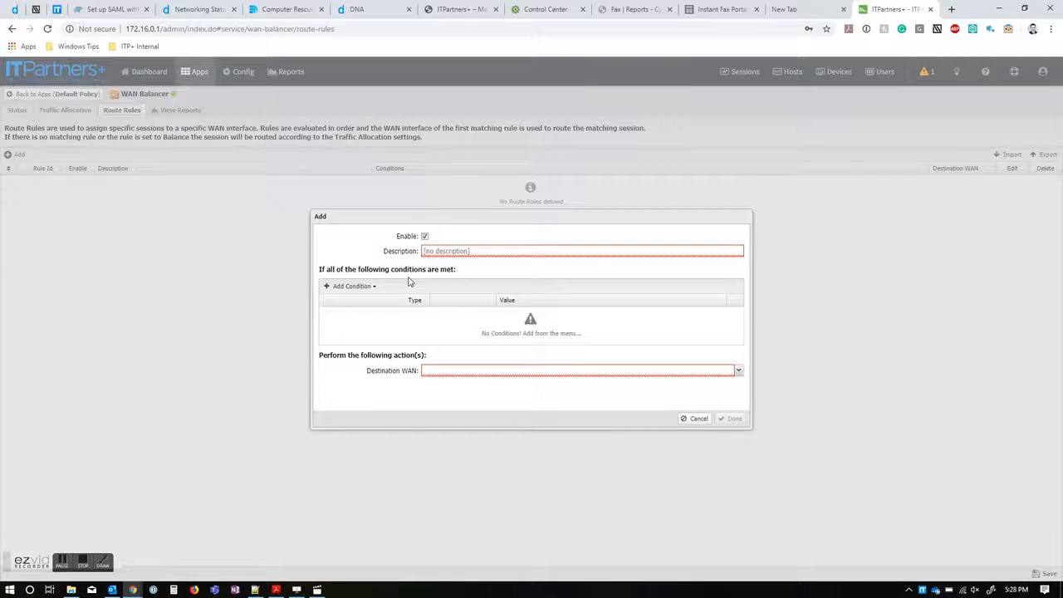
left_click(456, 250)
type("Guest Network")
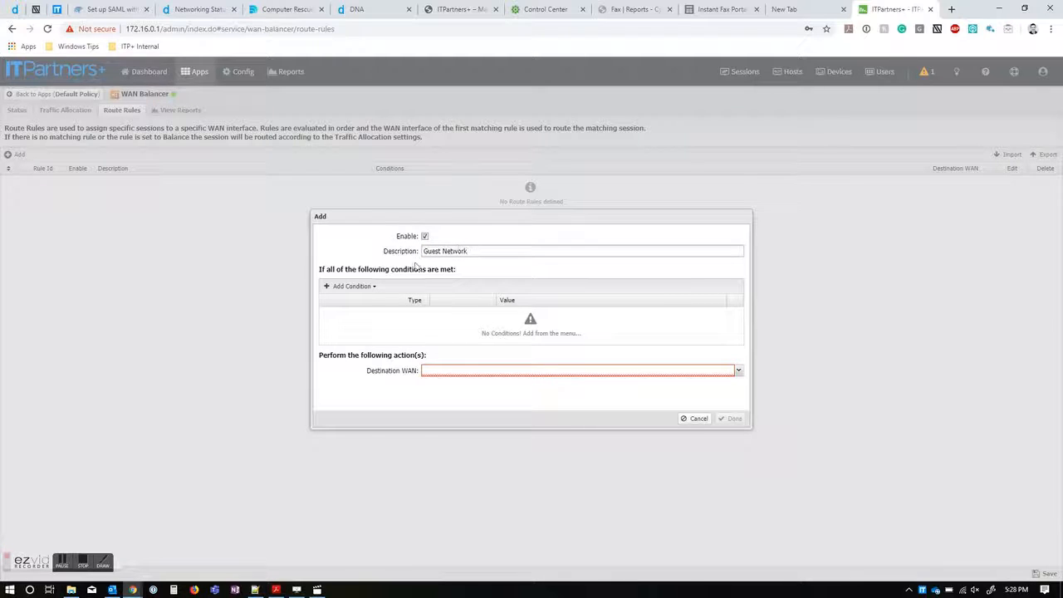
Route destination address 192.168.1.0/24 to WAN 2 (Comcast) in the Guest Network rule, then discard the rule
left_click(366, 287)
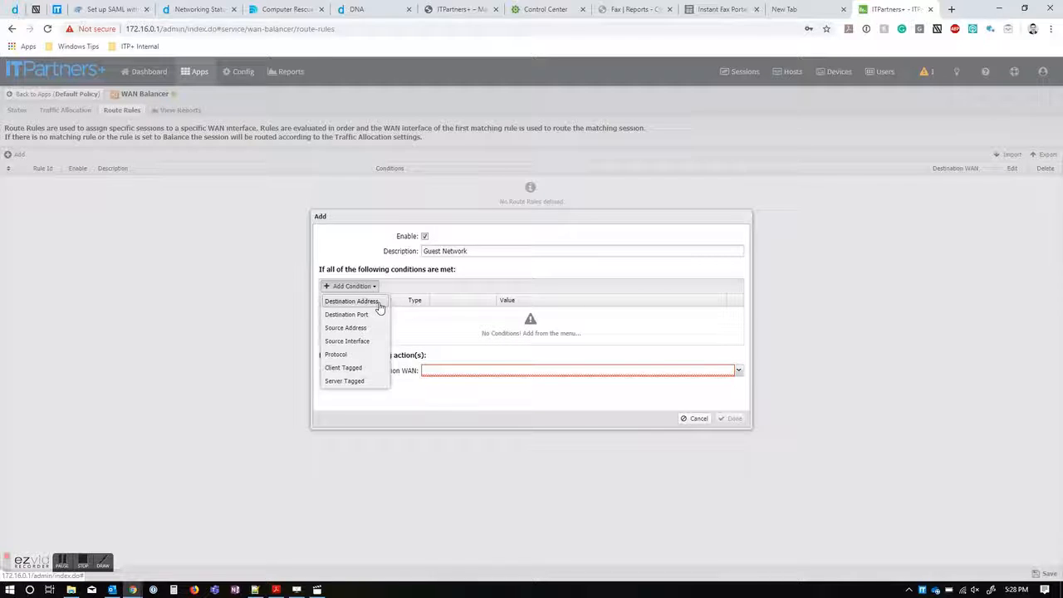
left_click(386, 305)
type("192.168.1.0/24")
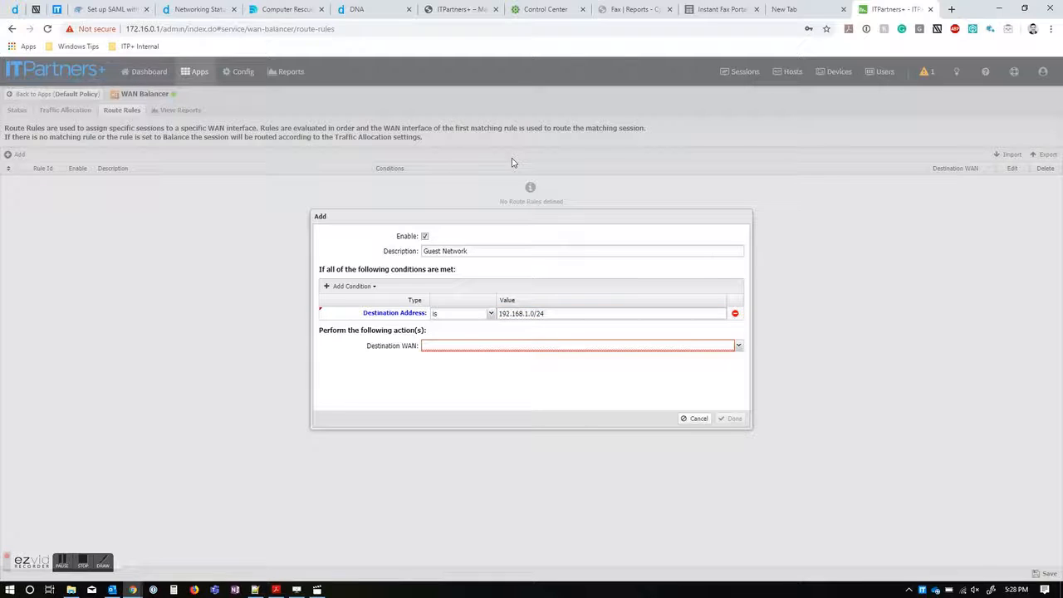
left_click(550, 347)
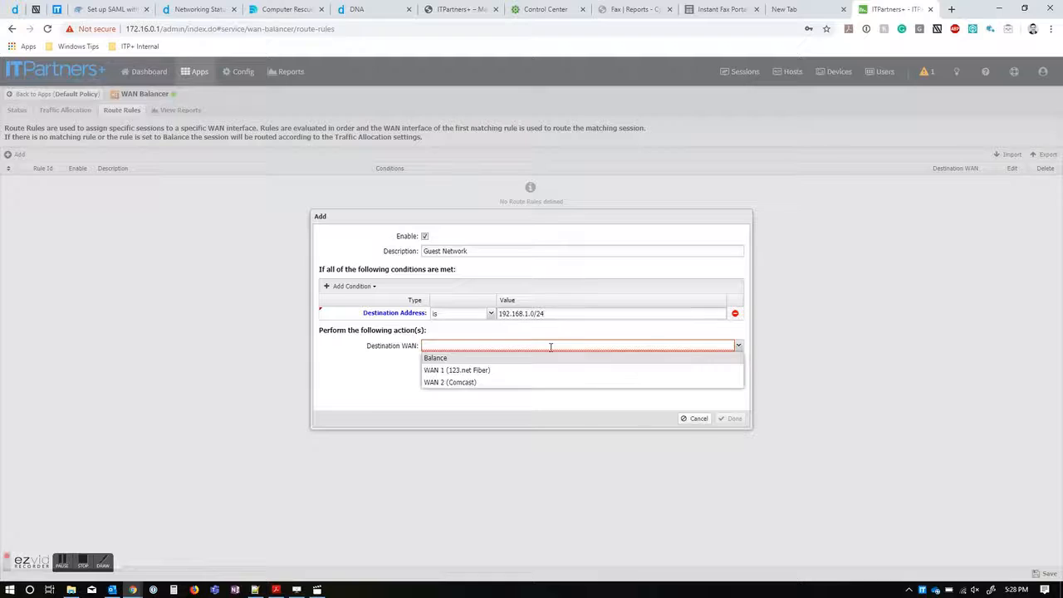
left_click(469, 384)
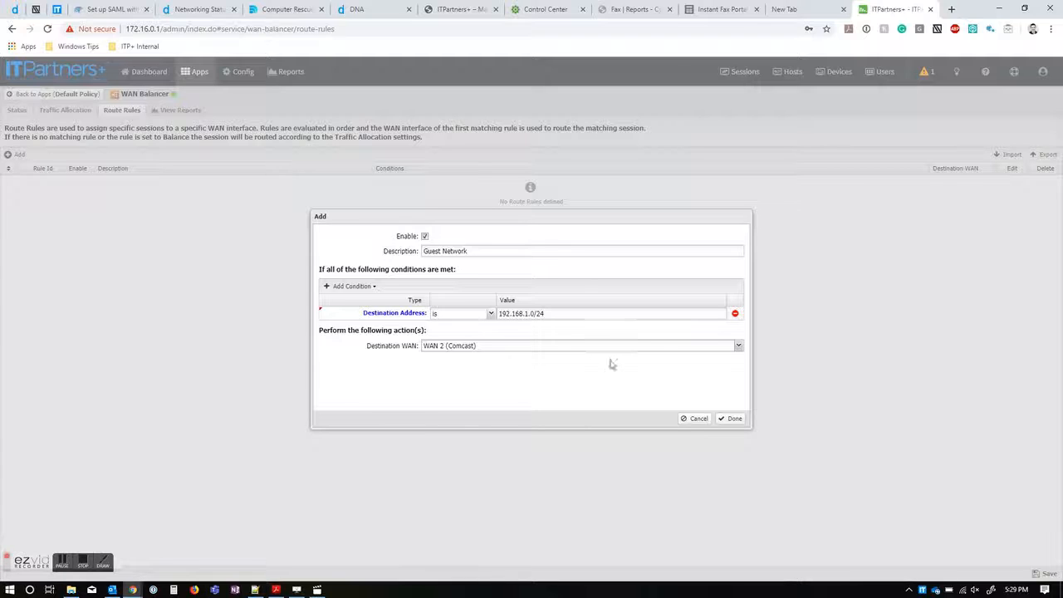
left_click(694, 419)
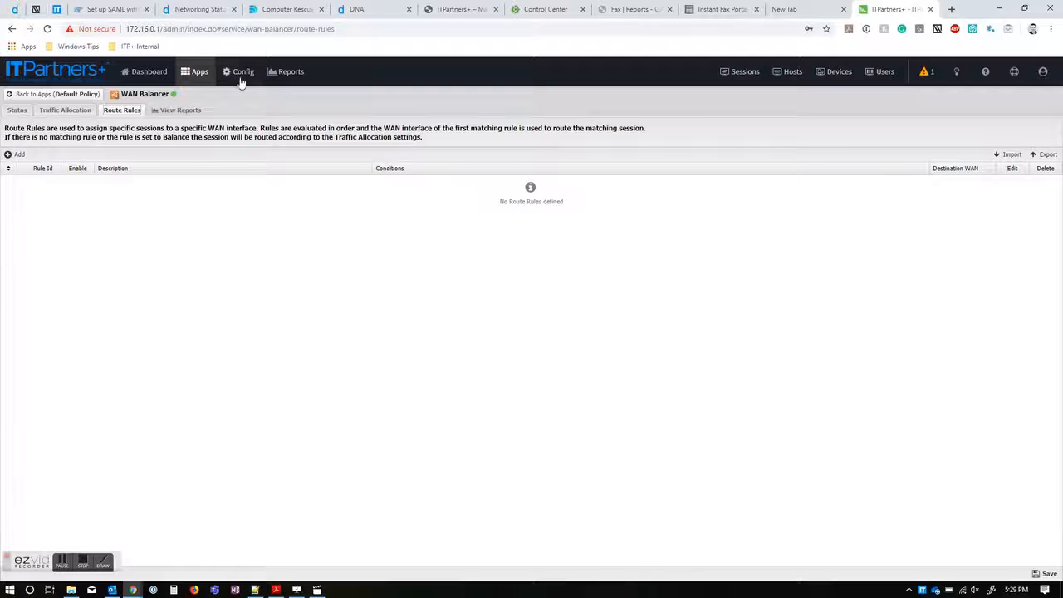
Examine the settings and available test types of the WAN 1 (123.net Fiber) failure detection test in WAN Failover, without saving changes
left_click(193, 73)
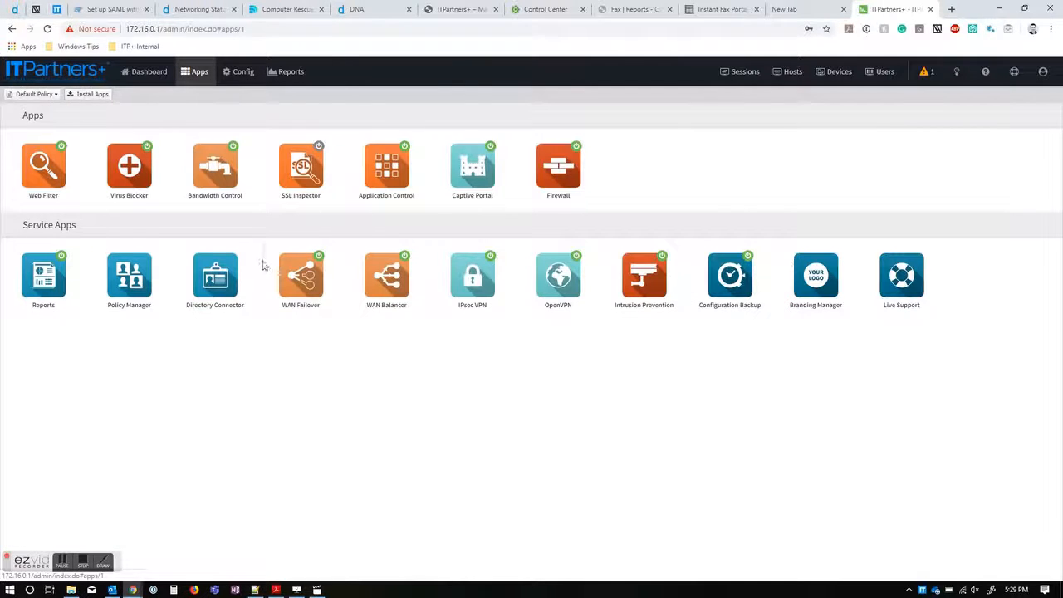
left_click(308, 285)
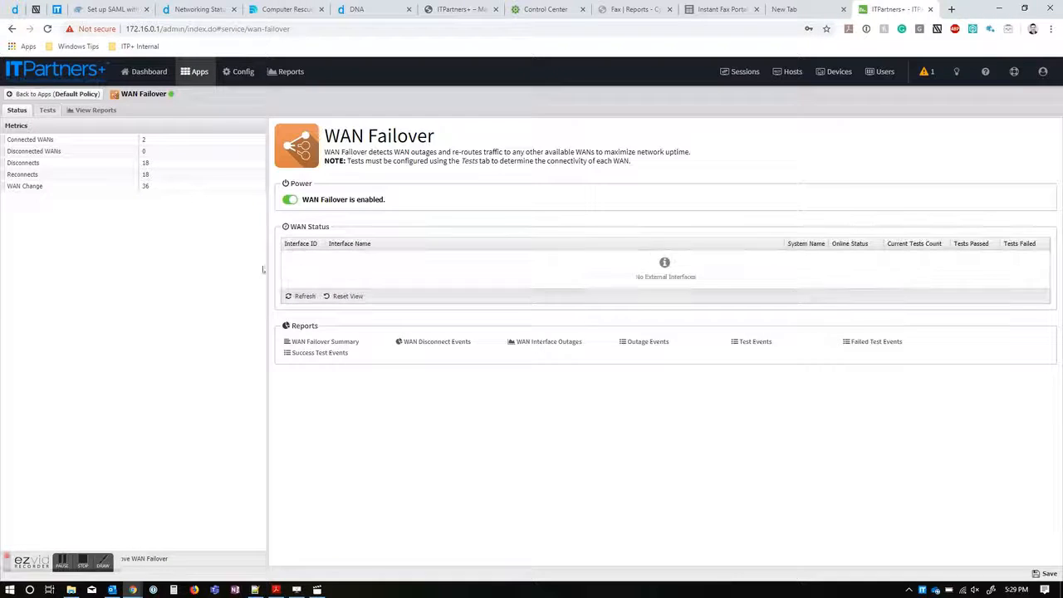
left_click(48, 109)
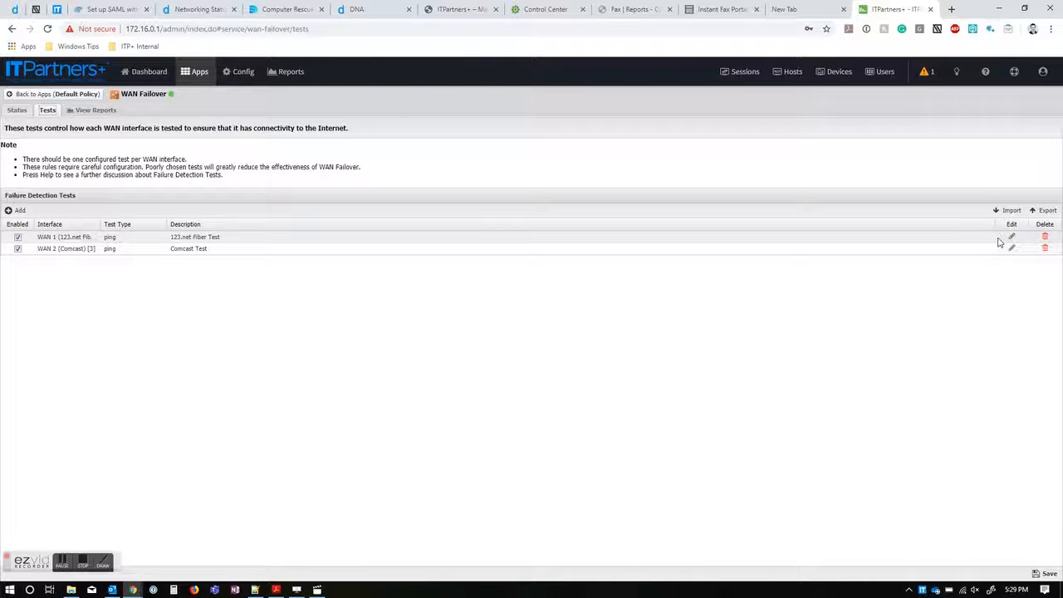
left_click(1010, 238)
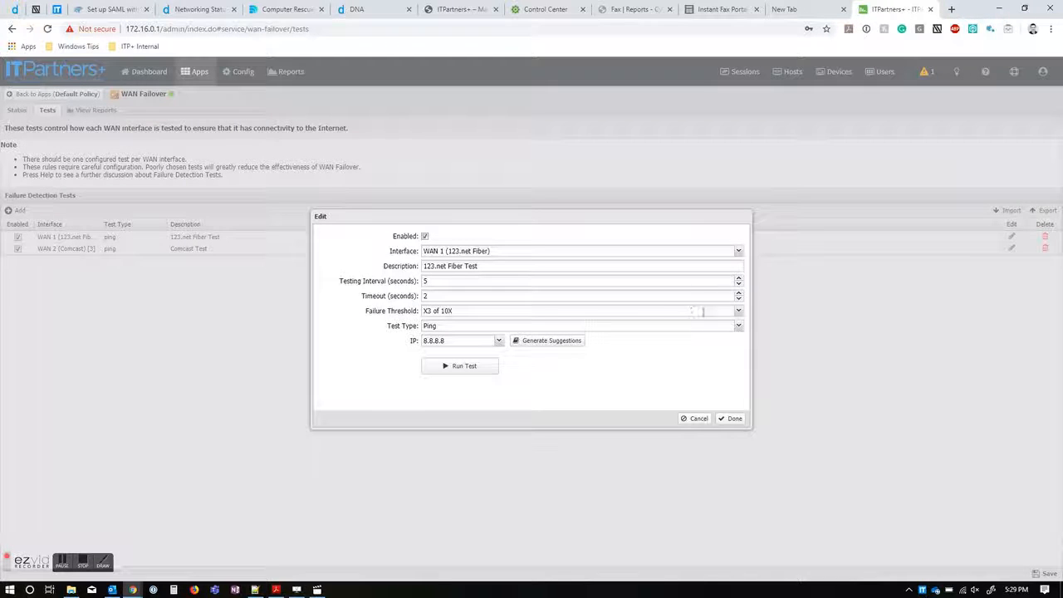
left_click(738, 327)
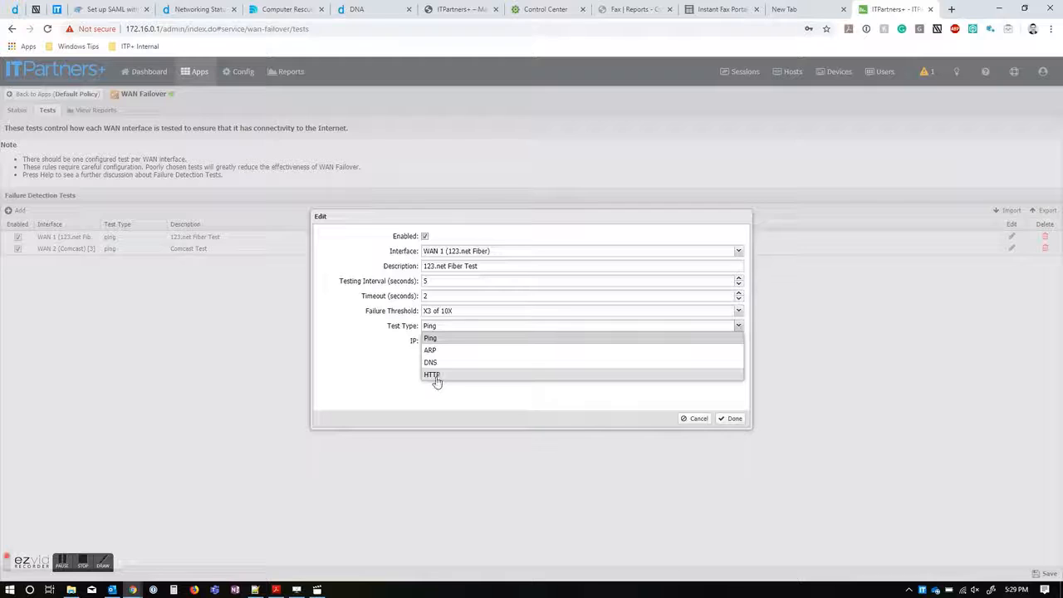
left_click(430, 338)
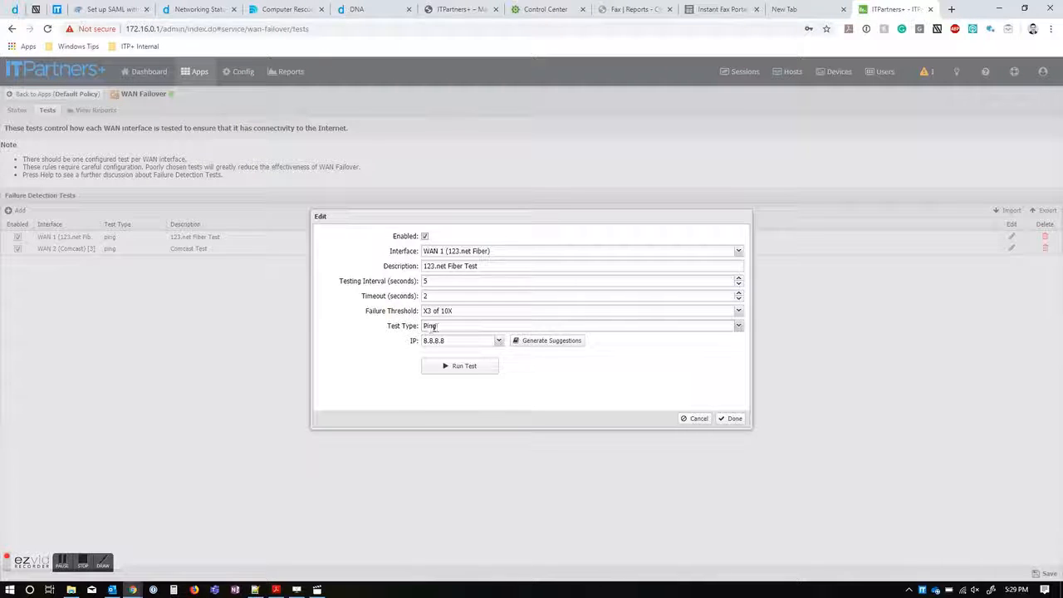
left_click(688, 417)
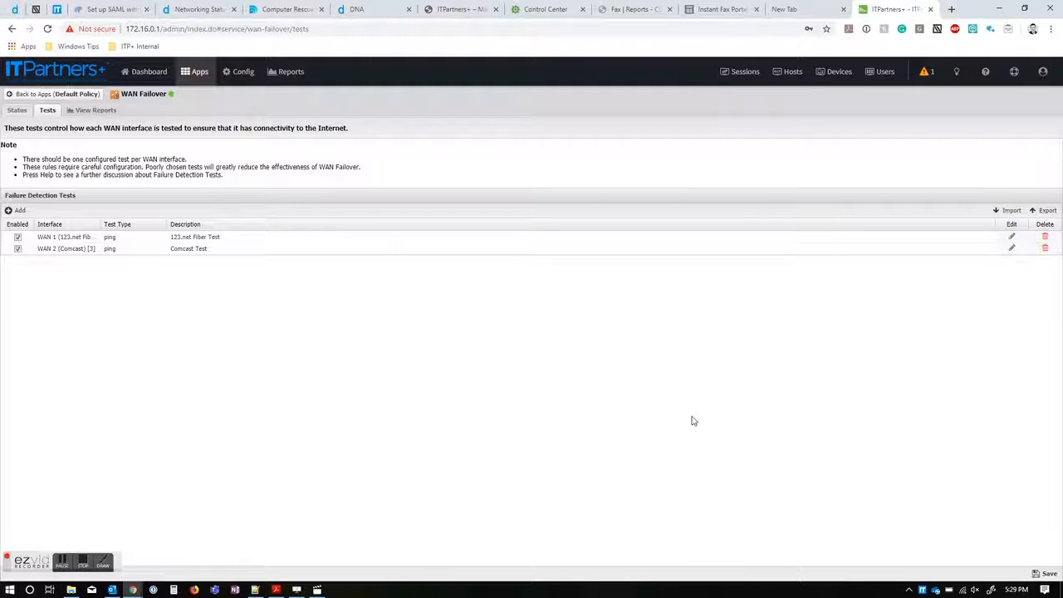